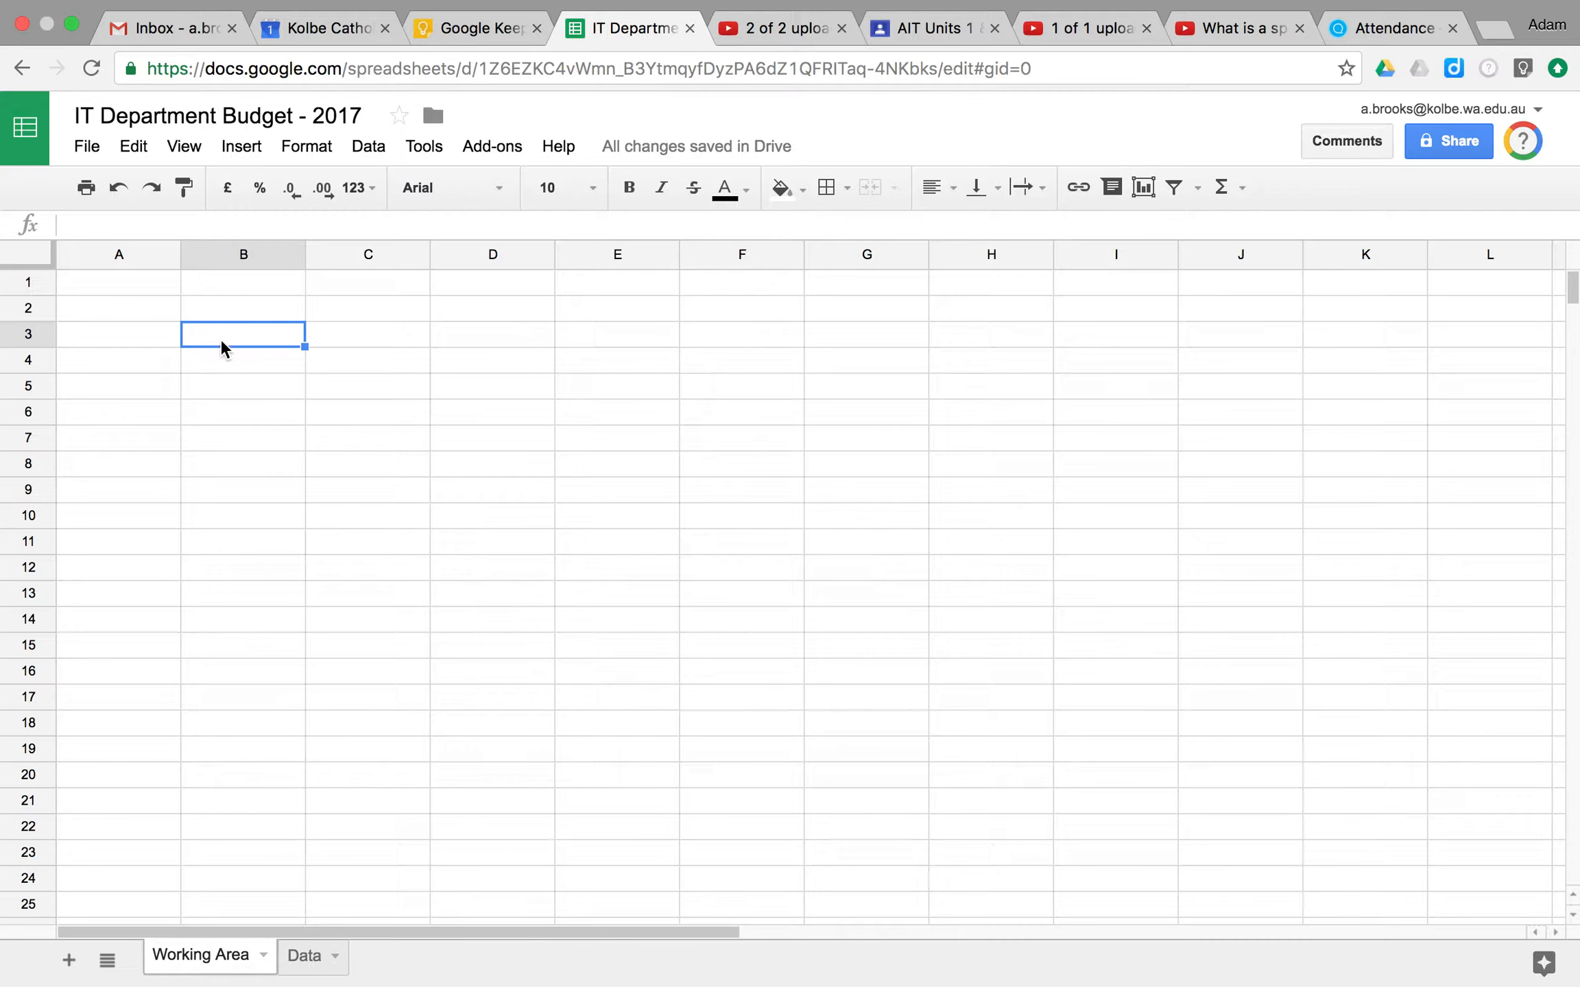
# - Enter 1, 2, a and 3 down cells B3 to B6 of the Working Area sheet
pyautogui.write('1')
pyautogui.press('Return')
pyautogui.write('2')
pyautogui.press('Return')
pyautogui.write('a')
pyautogui.press('Return')
pyautogui.write('3')
pyautogui.press('Return')
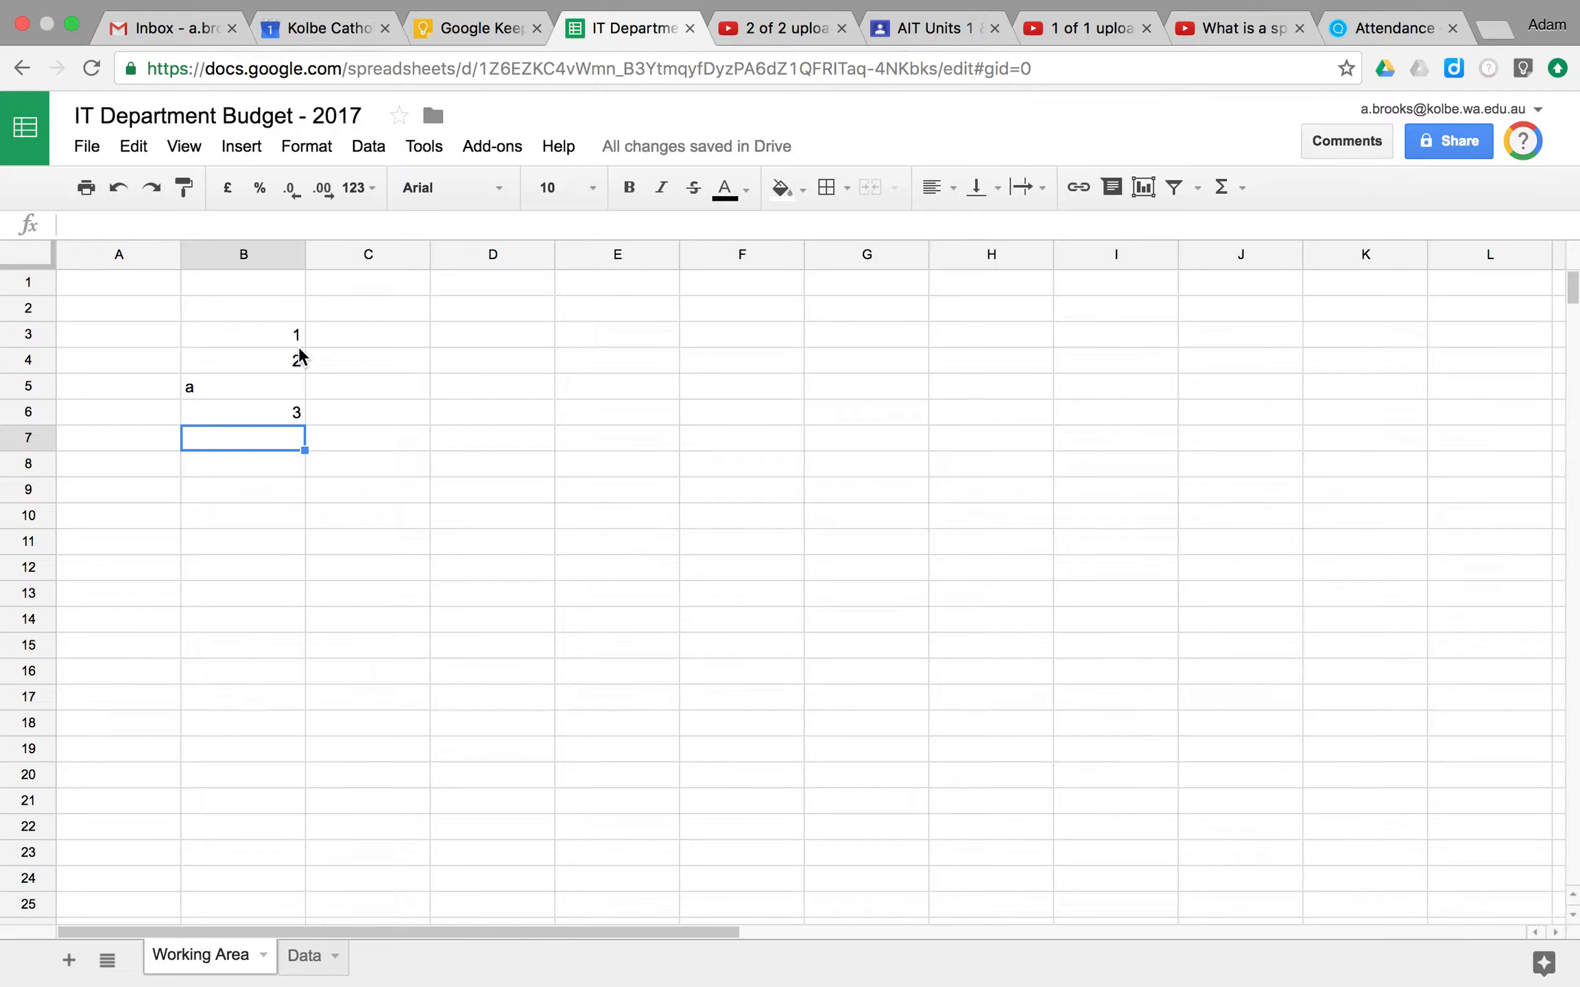
# - Replace the letter in cell B5 with the number 6
pyautogui.click(269, 384)
pyautogui.write('6')
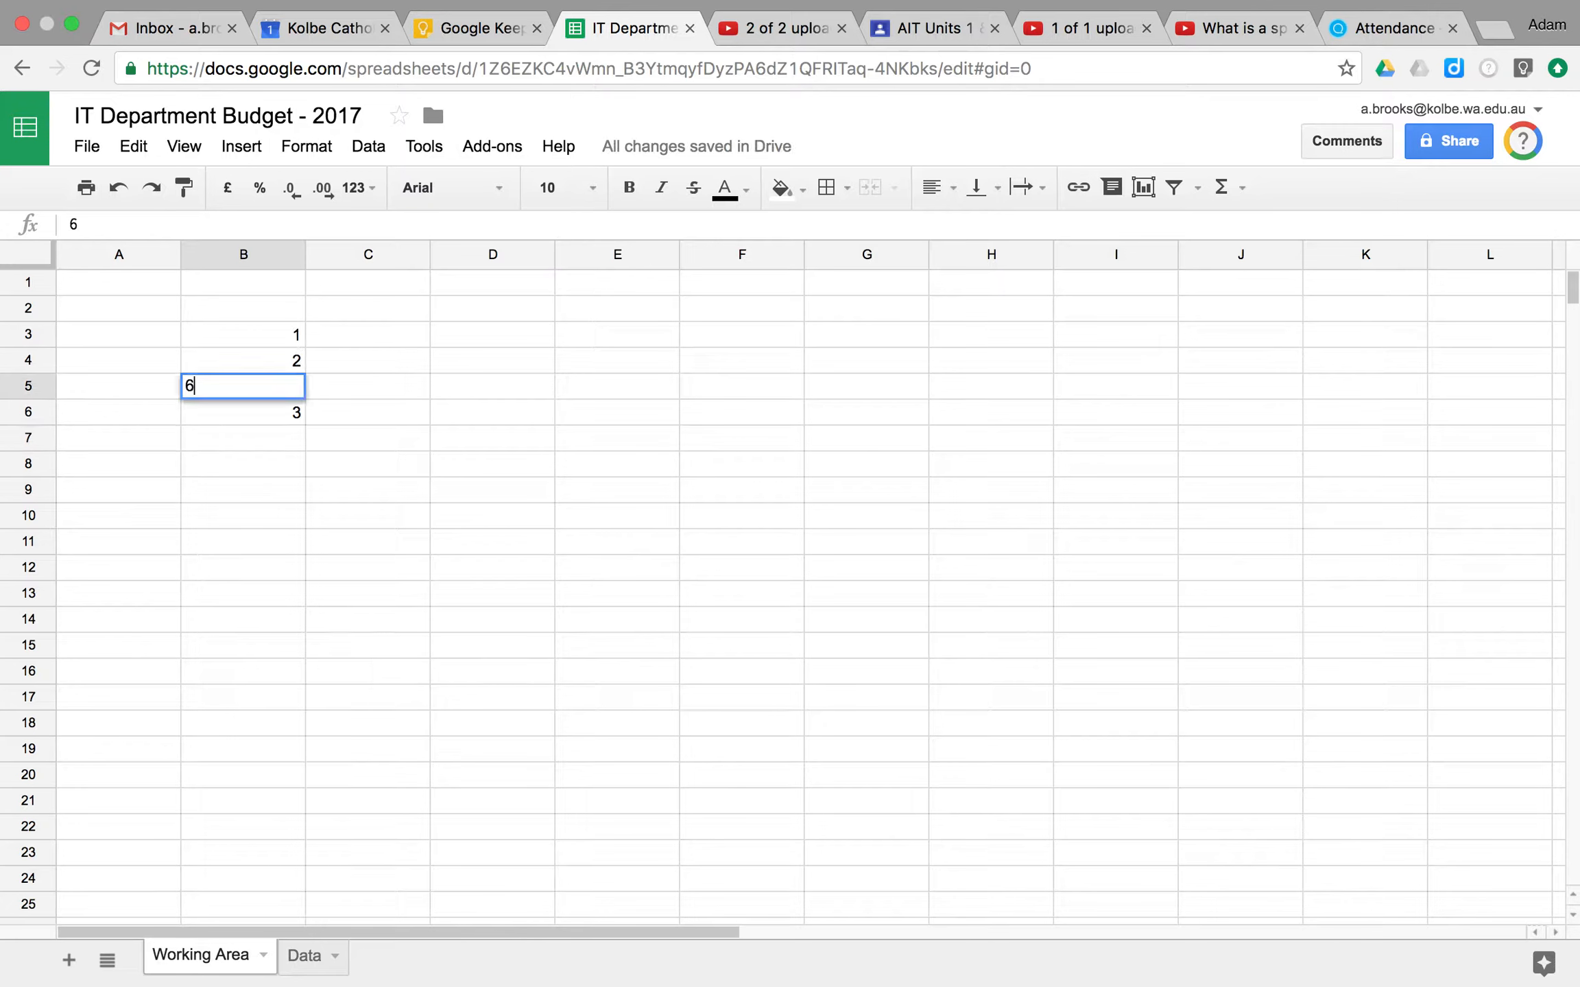
pyautogui.press('Return')
# - Add a SUM formula in cell B7 that totals the range B3:B6, and select that cell to show its formula
pyautogui.click(242, 438)
pyautogui.write('=')
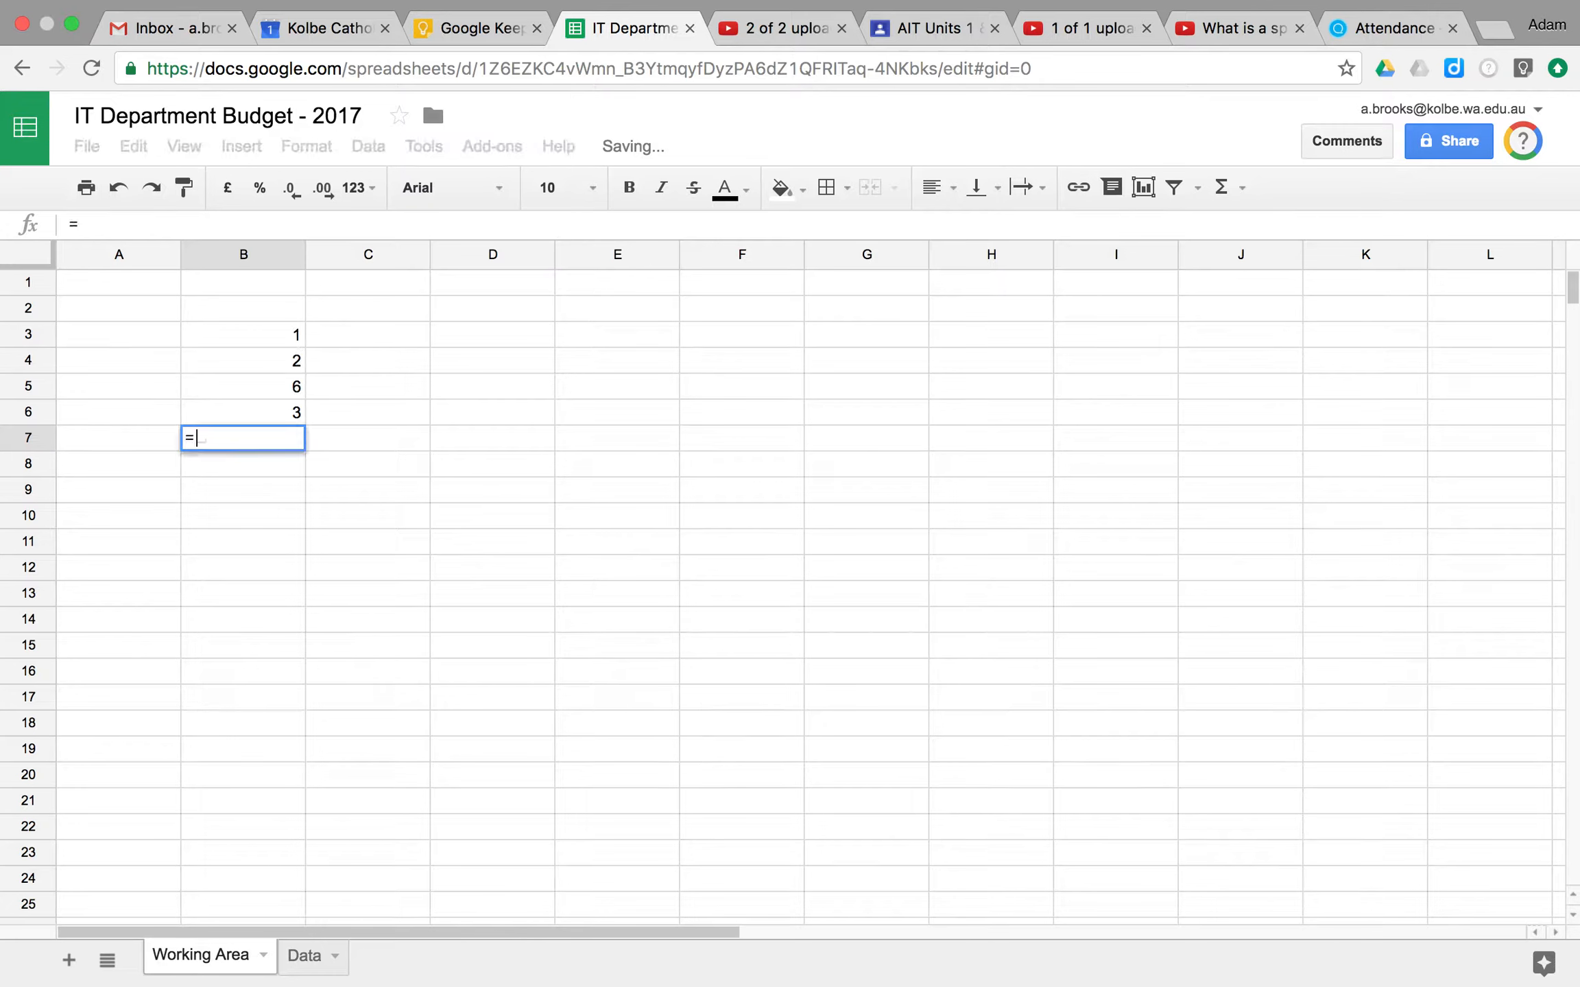
pyautogui.write('SUM(')
pyautogui.moveTo(288, 335); pyautogui.dragTo(280, 416)
pyautogui.press('Return')
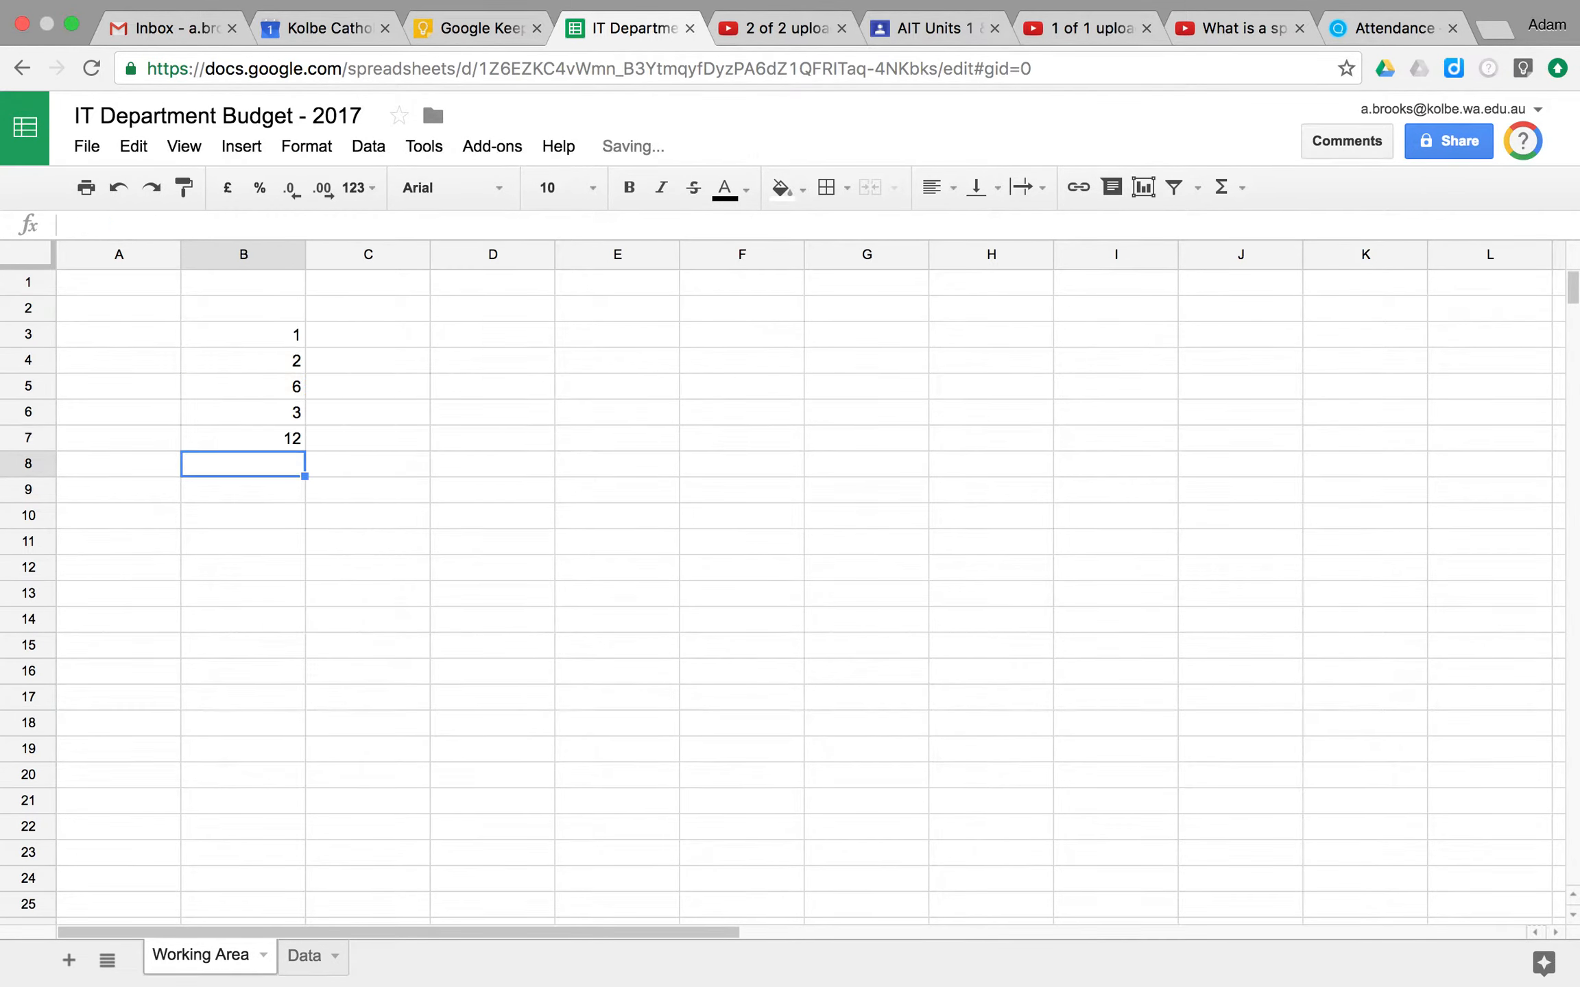
pyautogui.click(292, 444)
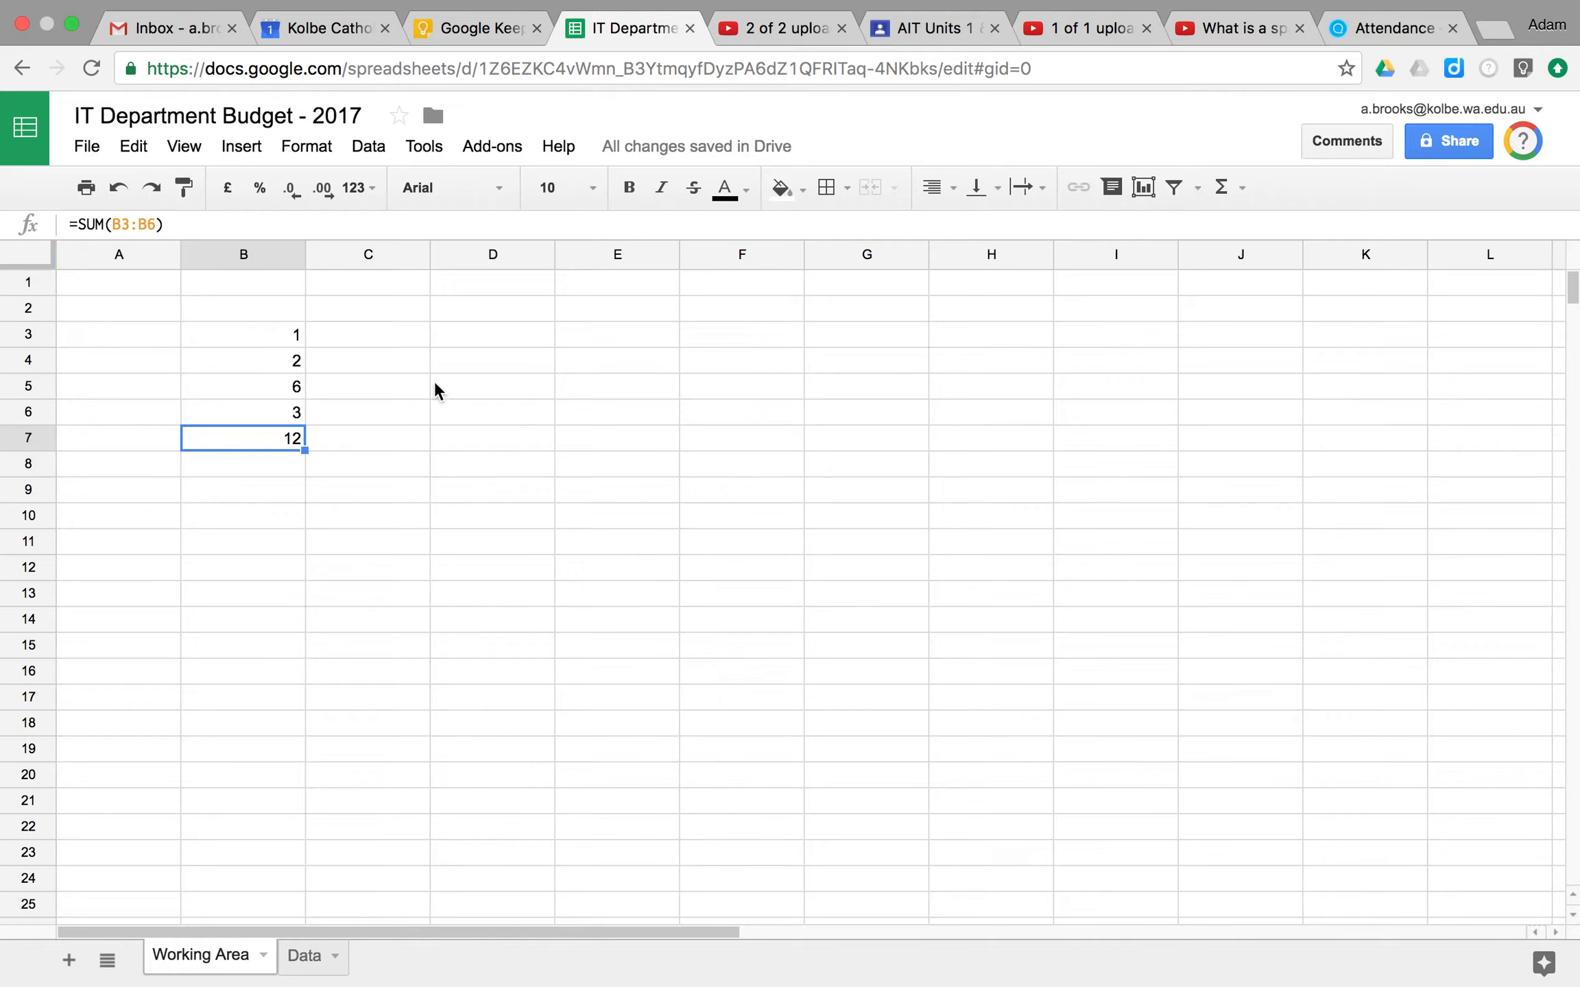
# - Enter the number 34 in cell D5
pyautogui.click(495, 393)
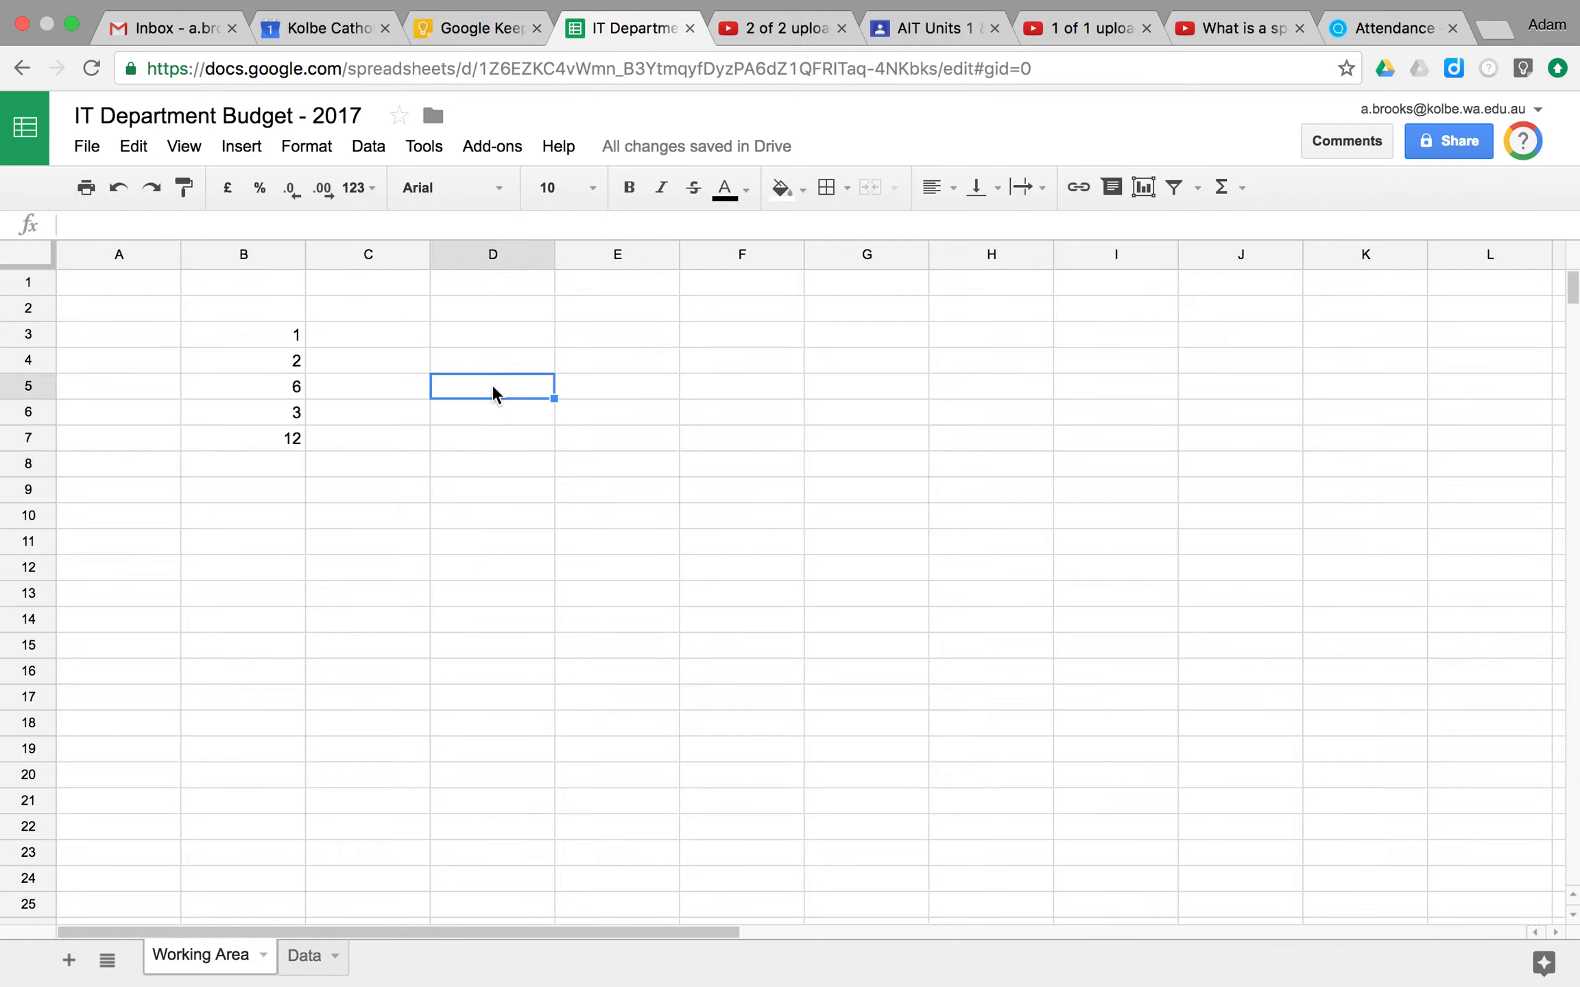
pyautogui.write('34')
pyautogui.press('Return')
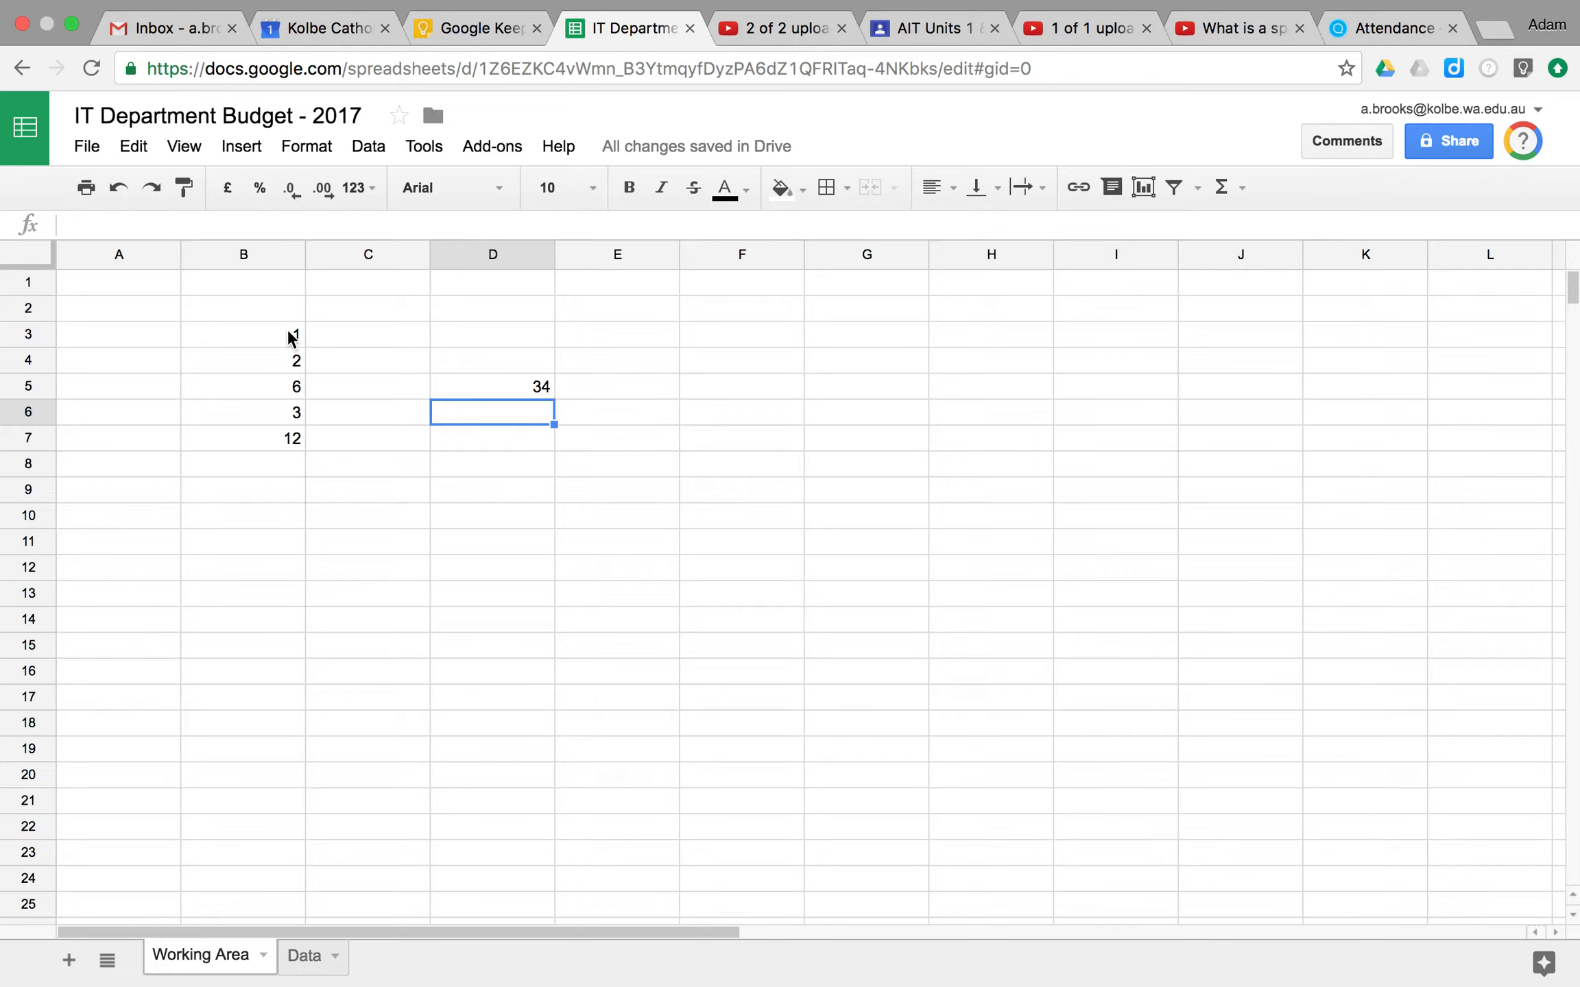
# - Examine the number cells B3 to B6 and the range referenced by the SUM formula in B7, leaving the formula as is
pyautogui.moveTo(292, 336); pyautogui.dragTo(274, 418)
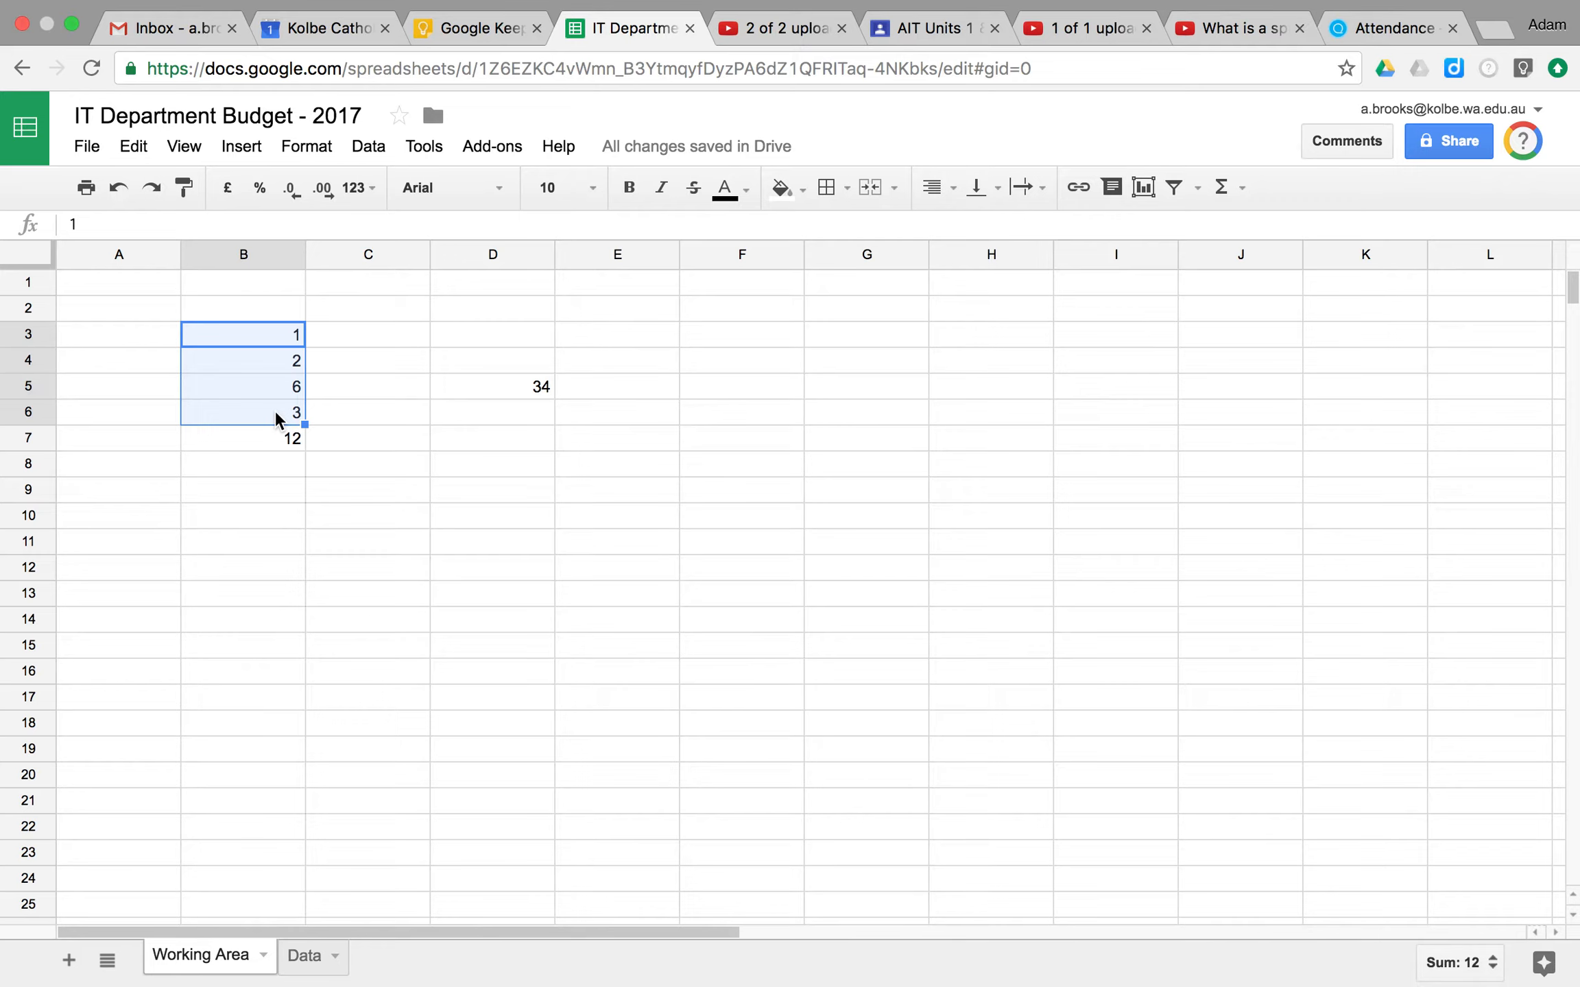
pyautogui.click(246, 442)
pyautogui.click(245, 335)
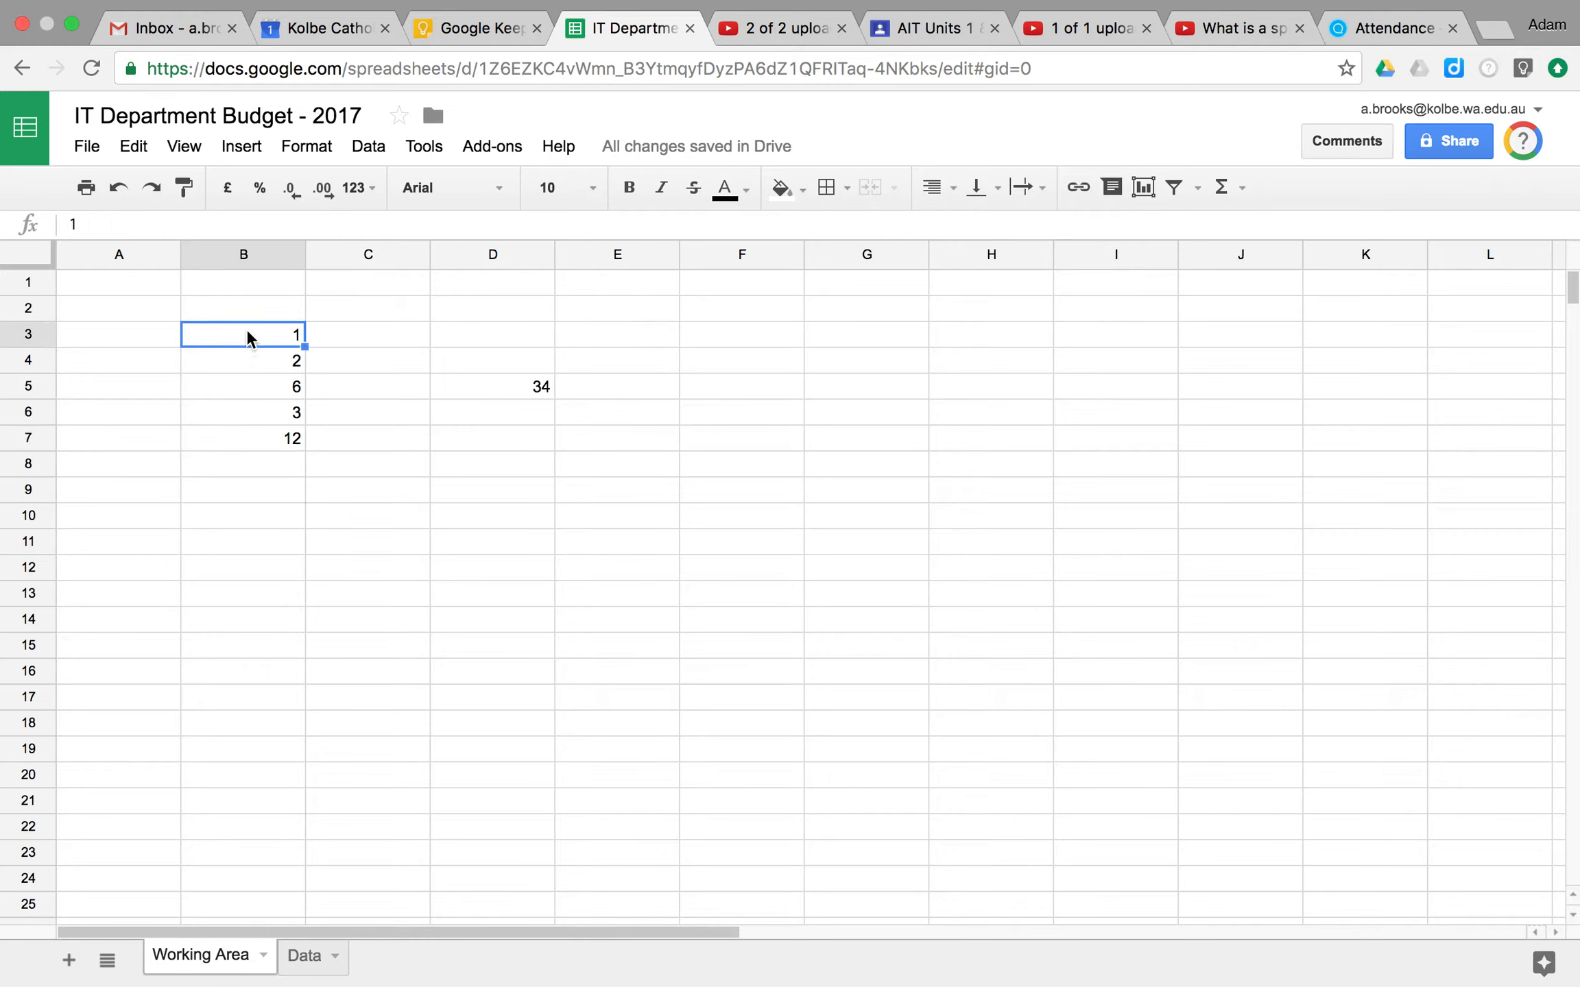
pyautogui.click(253, 439)
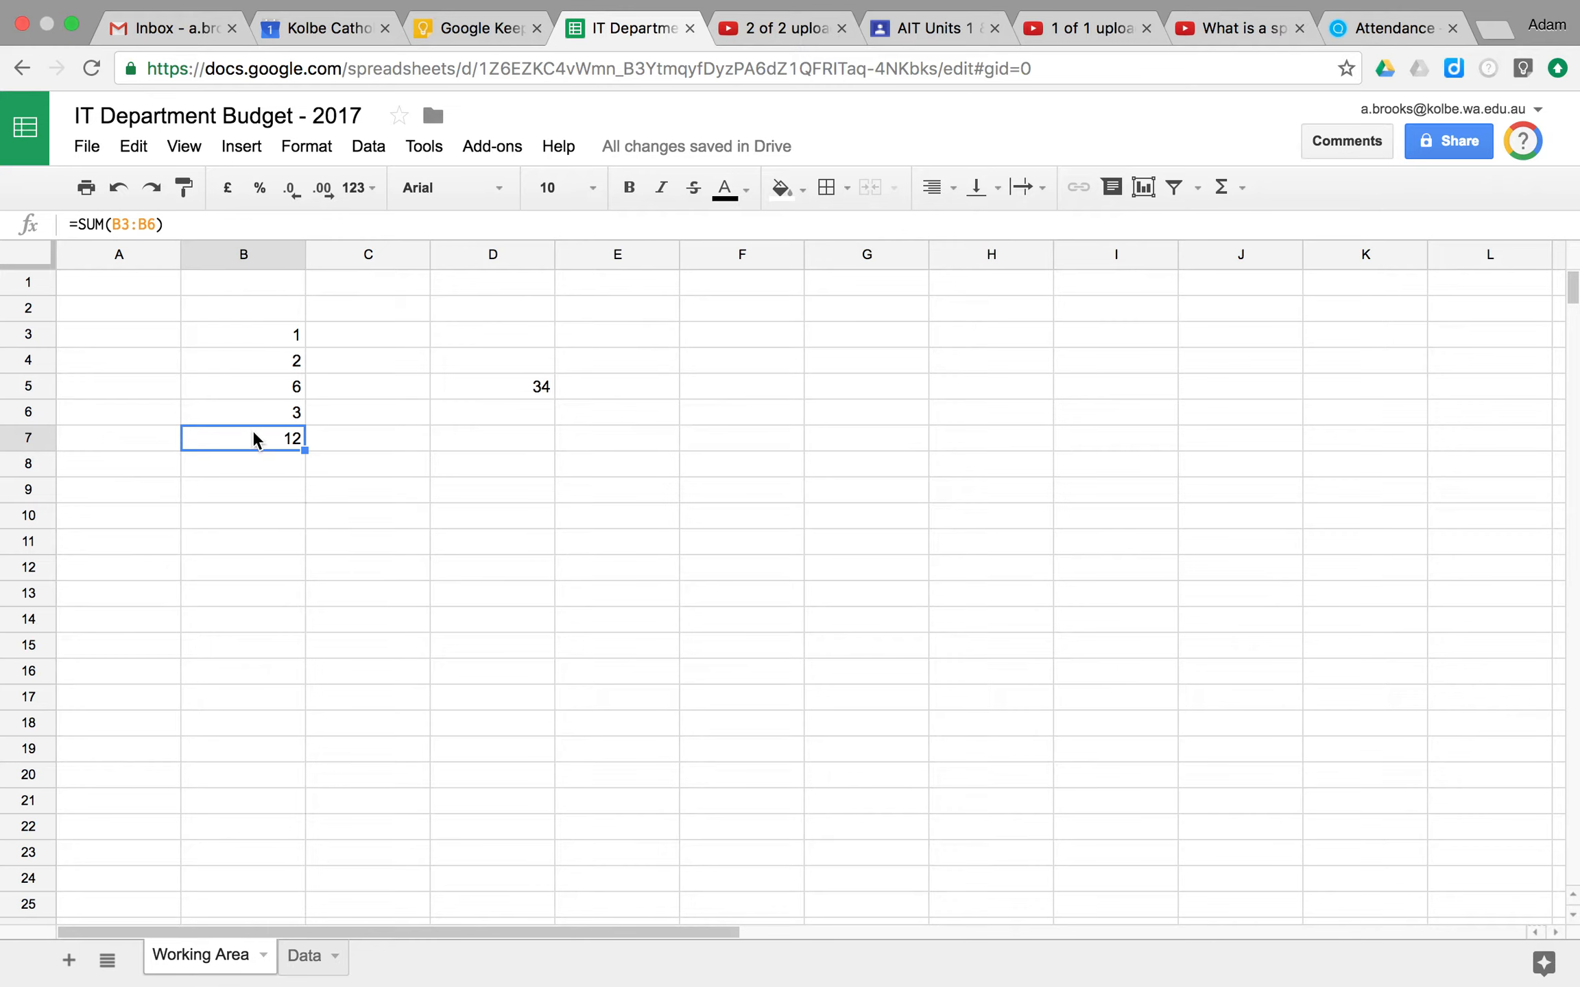
pyautogui.moveTo(113, 225); pyautogui.dragTo(156, 224)
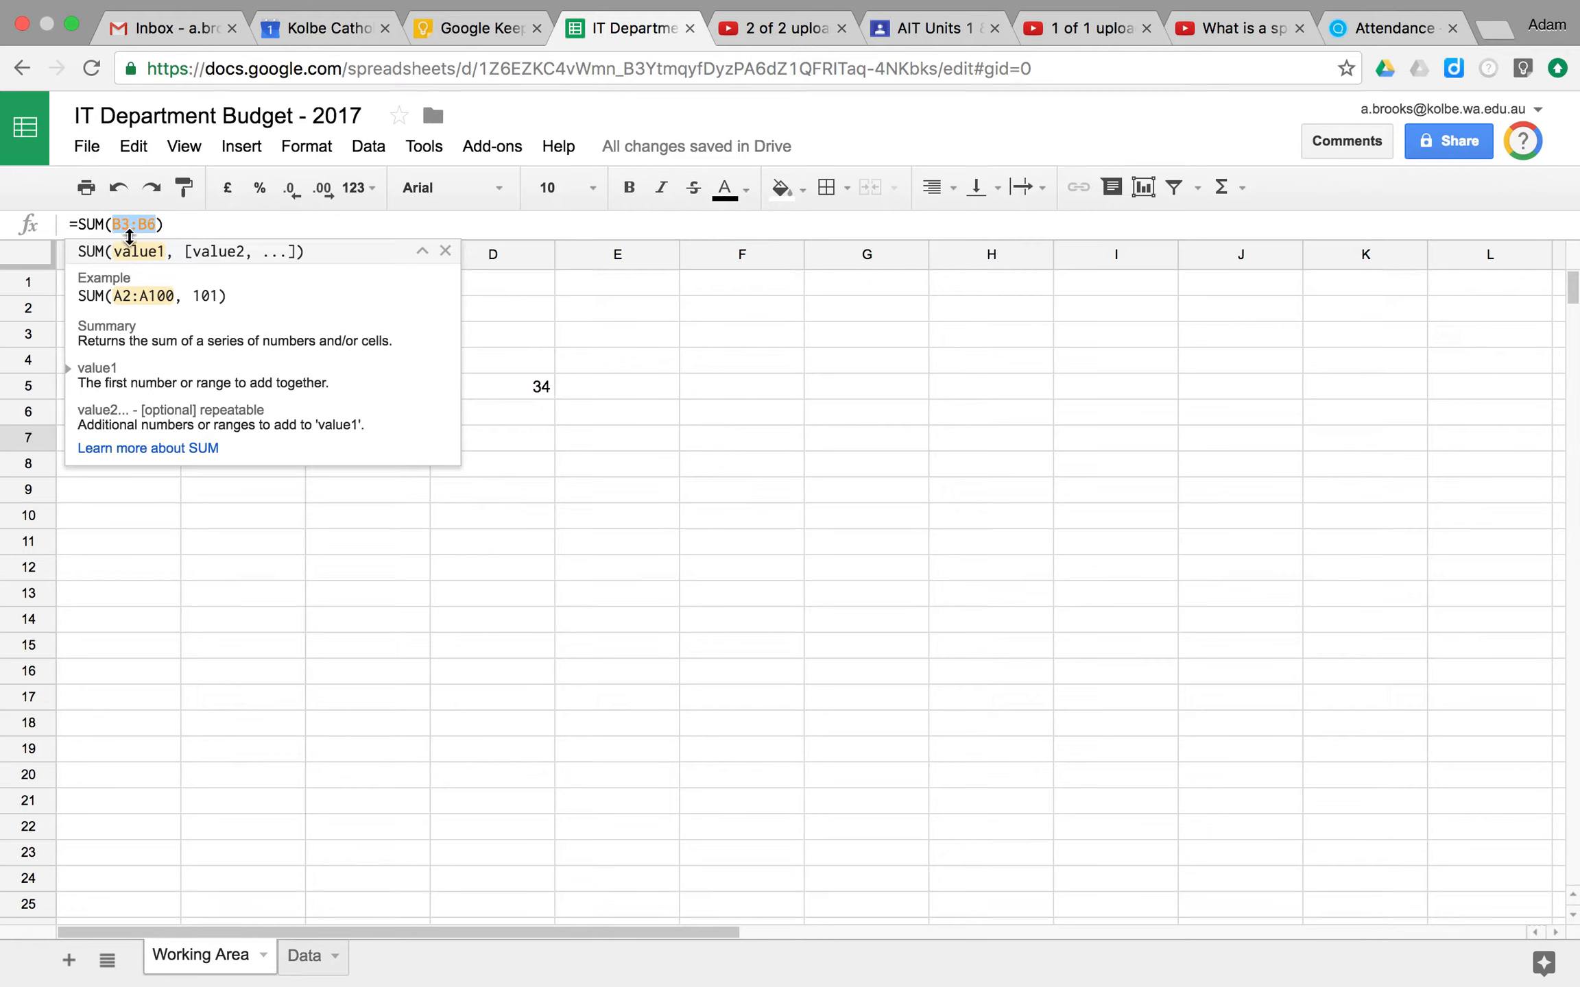
pyautogui.click(191, 224)
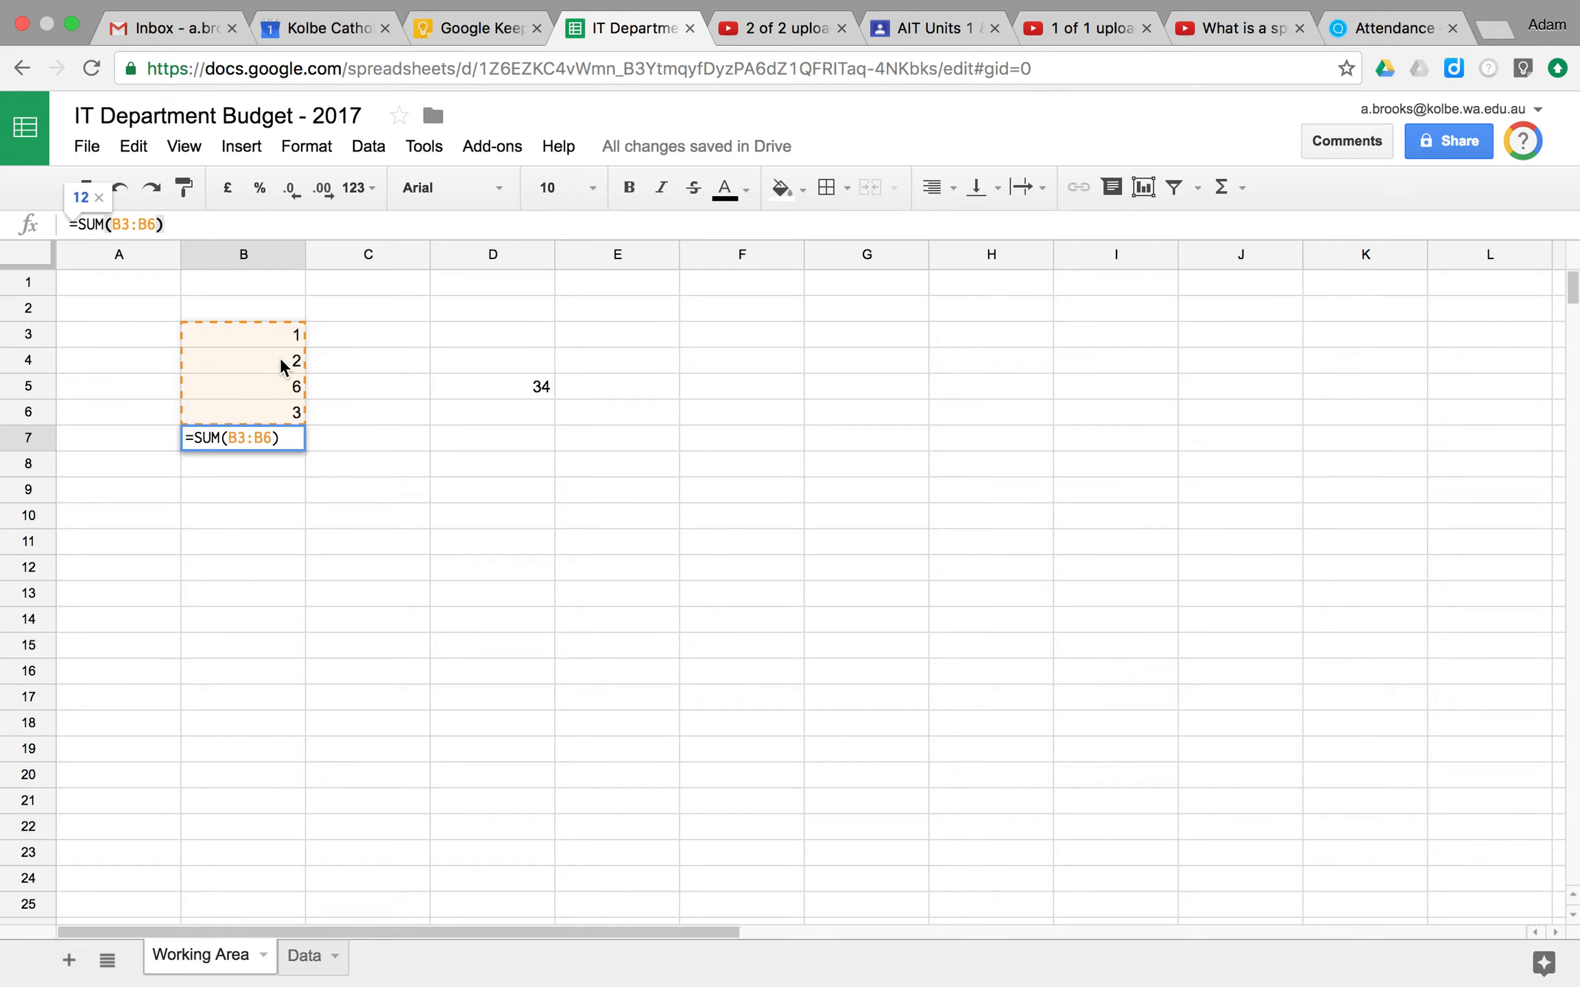
pyautogui.press('Return')
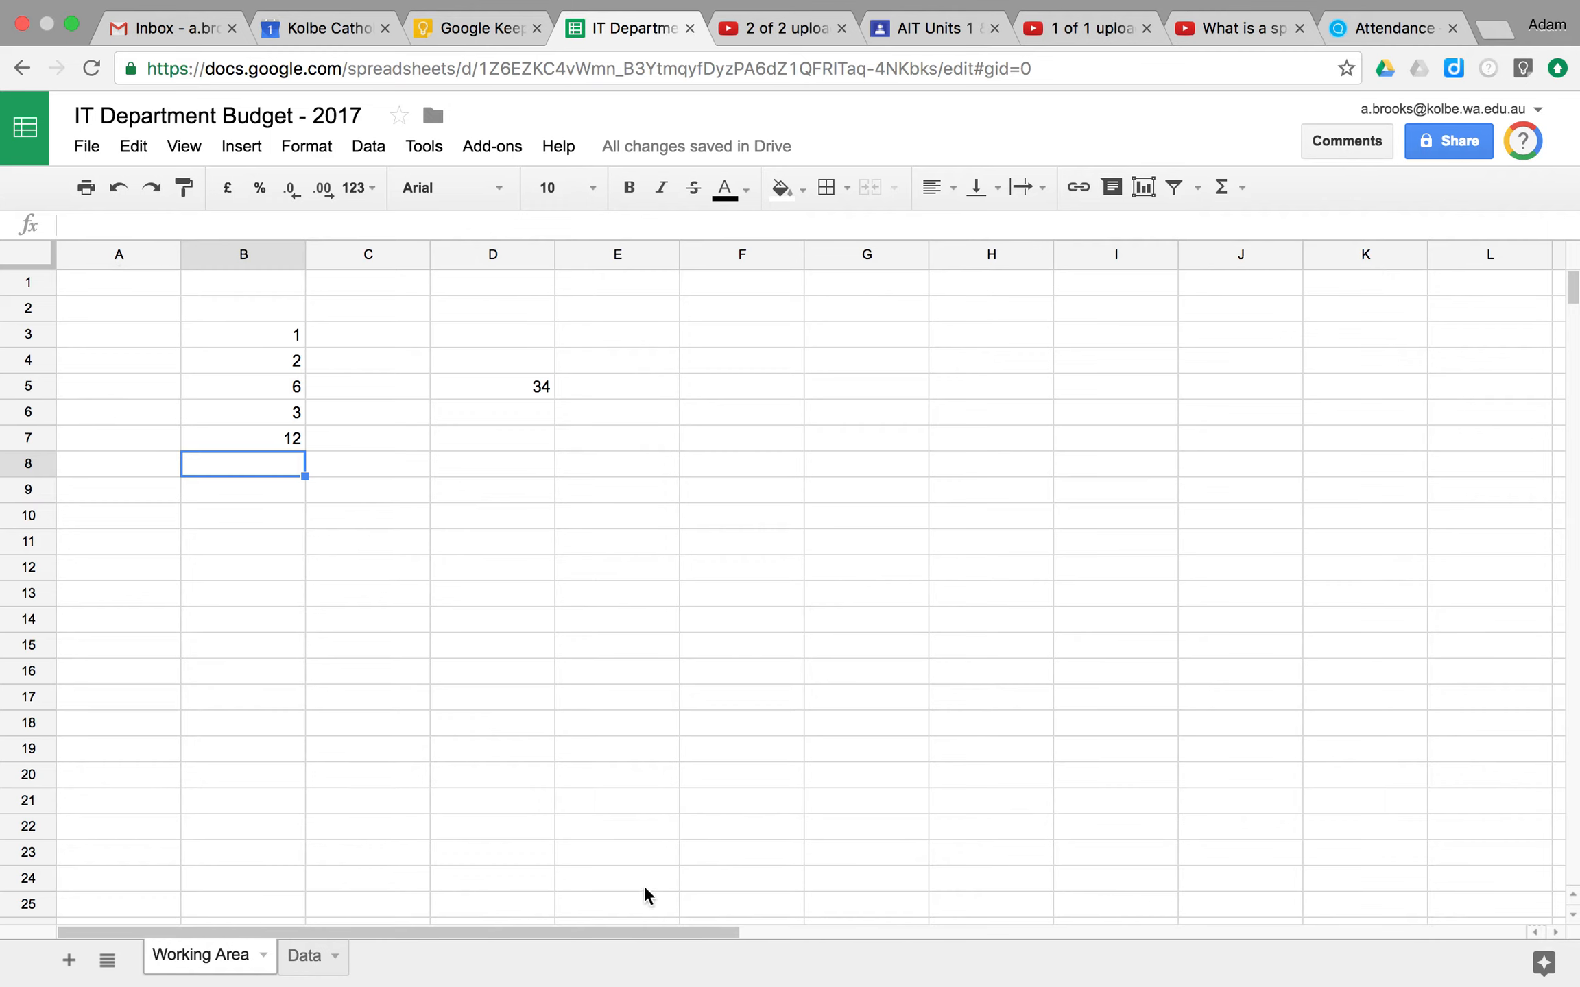
# - View the Data sheet, and add a new sheet named Whatever to the spreadsheet
pyautogui.click(308, 960)
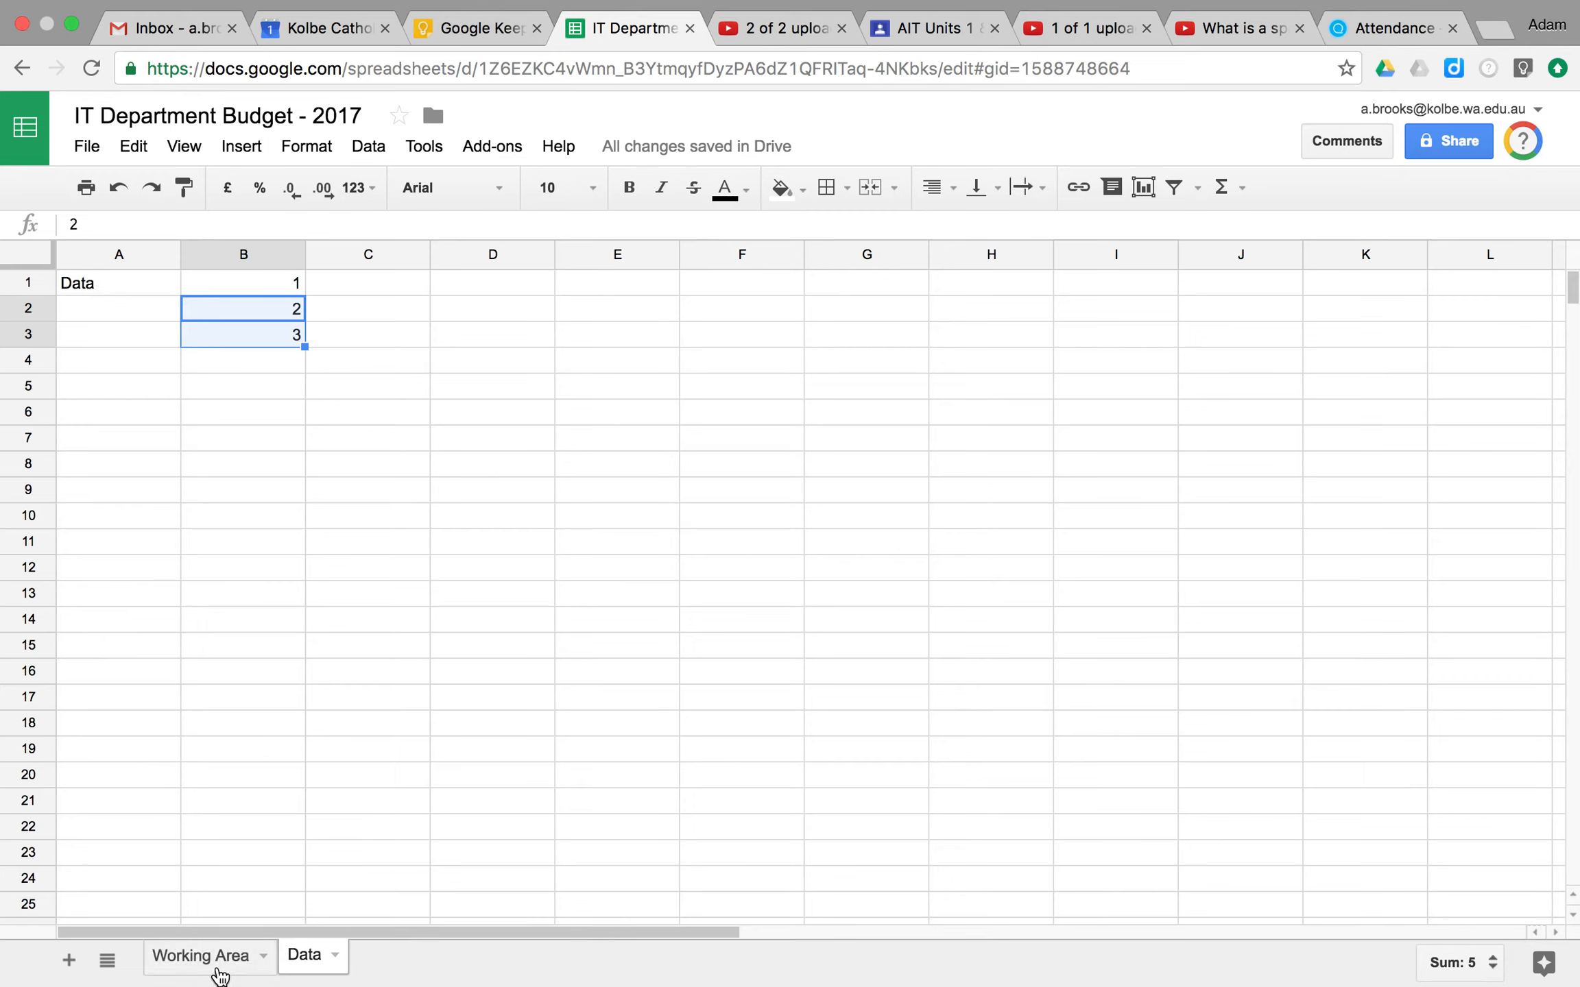
pyautogui.click(69, 962)
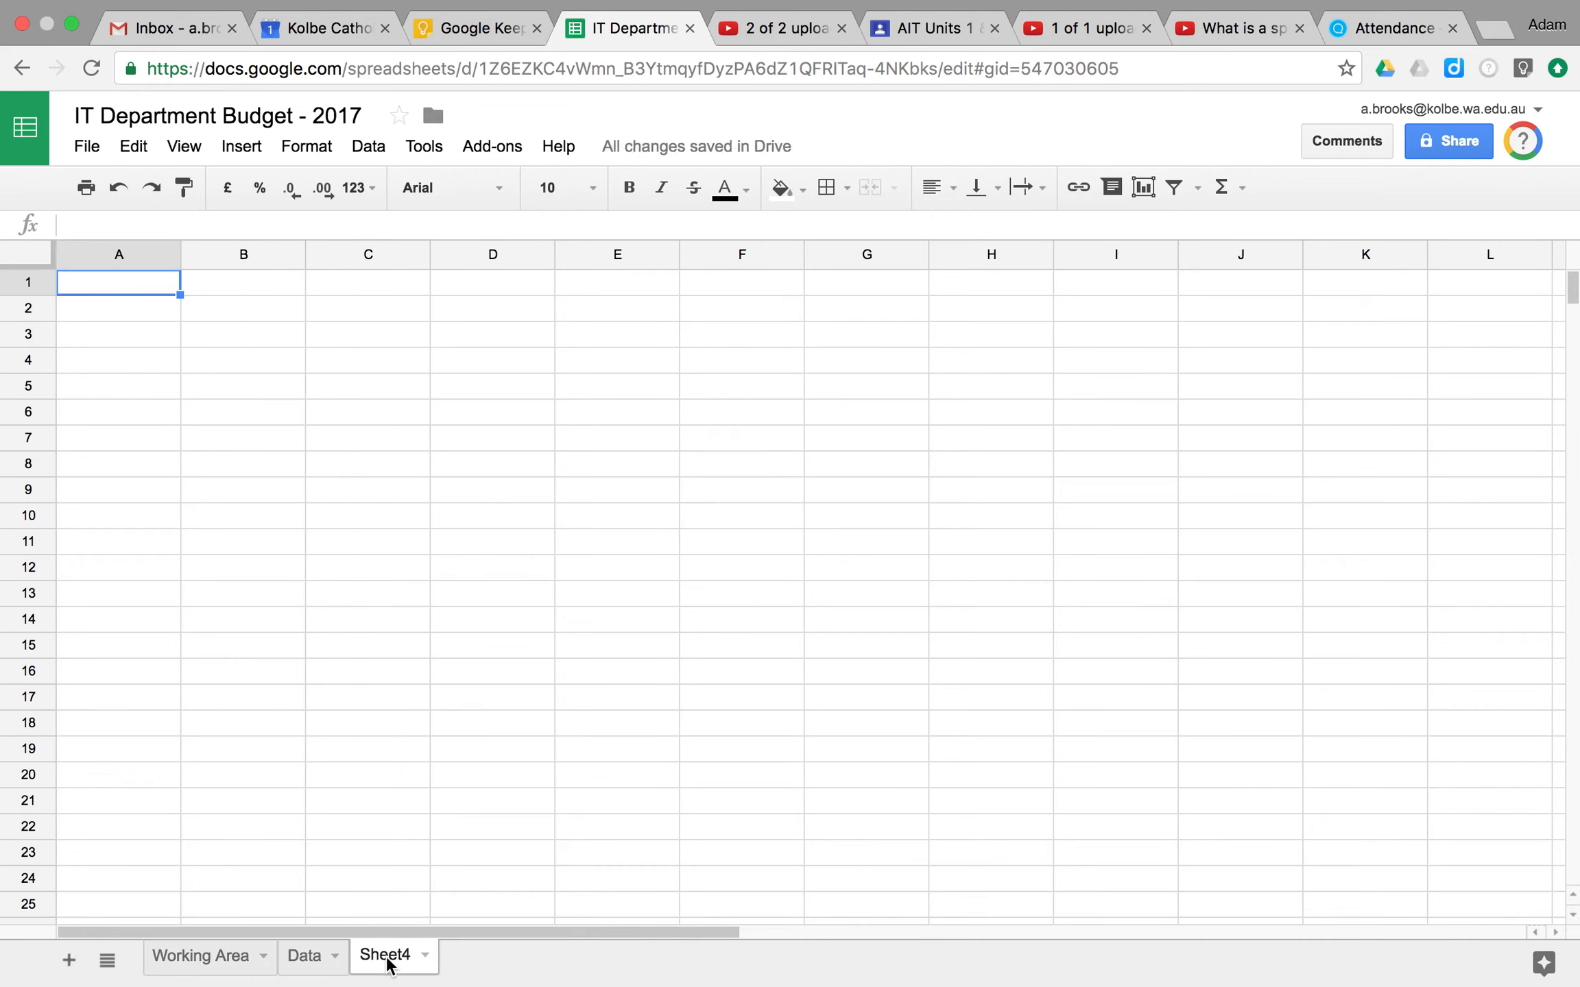
pyautogui.doubleClick(388, 964)
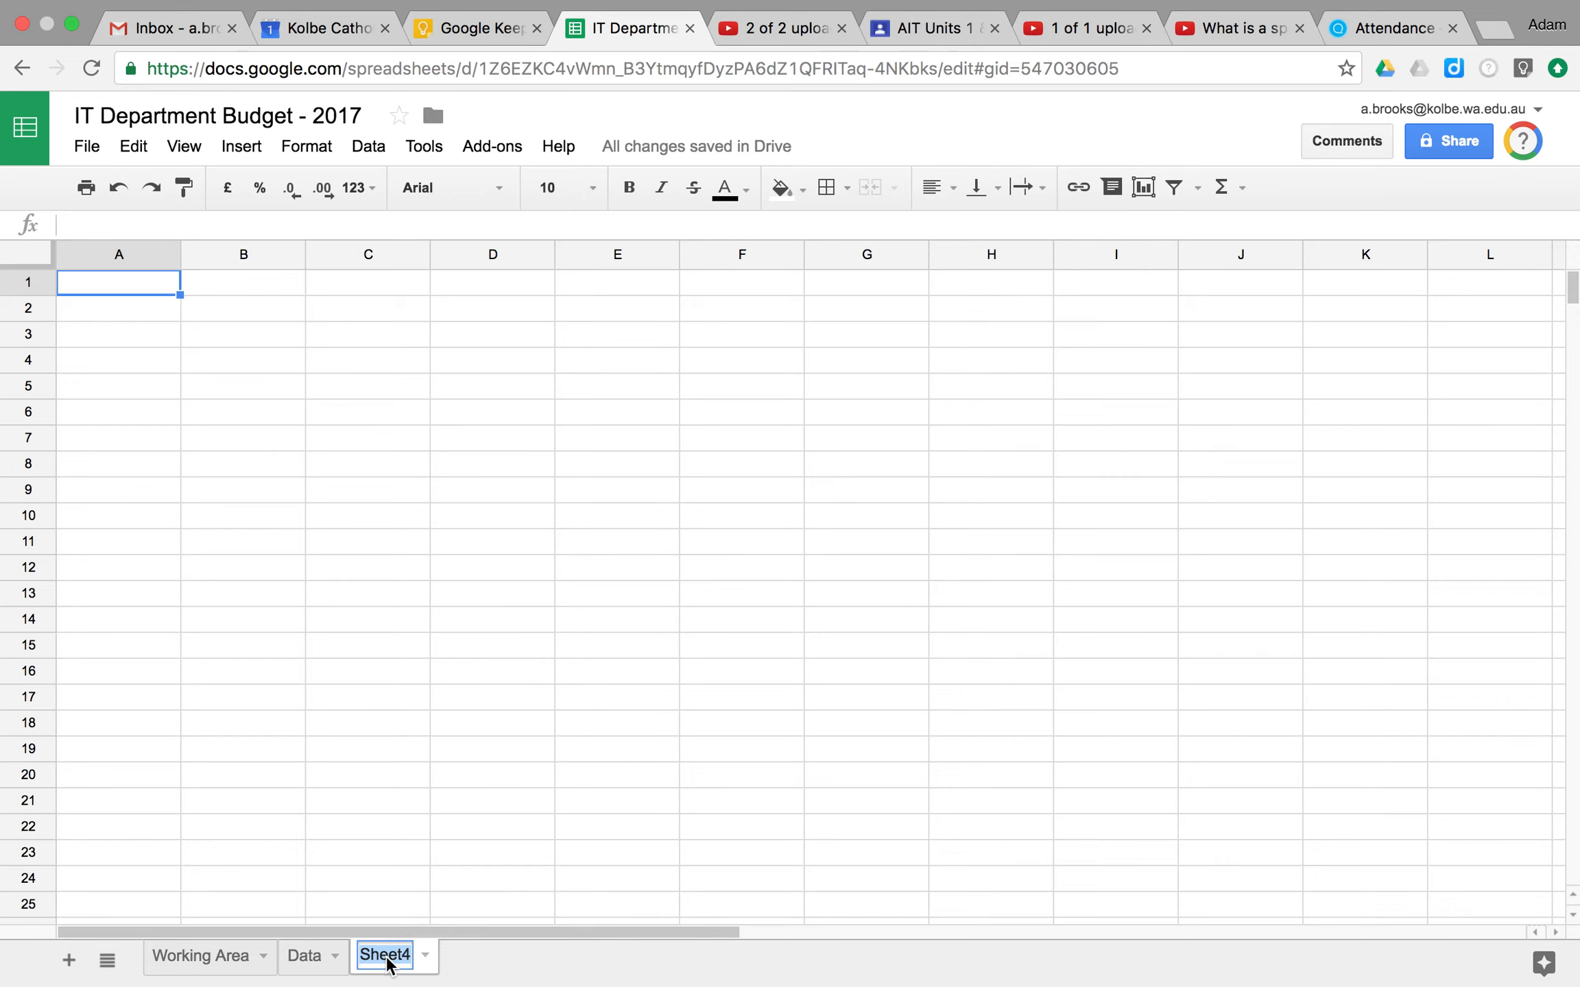
pyautogui.write('Whatv')
pyautogui.press('BackSpace')
pyautogui.write('ever')
pyautogui.press('Return')
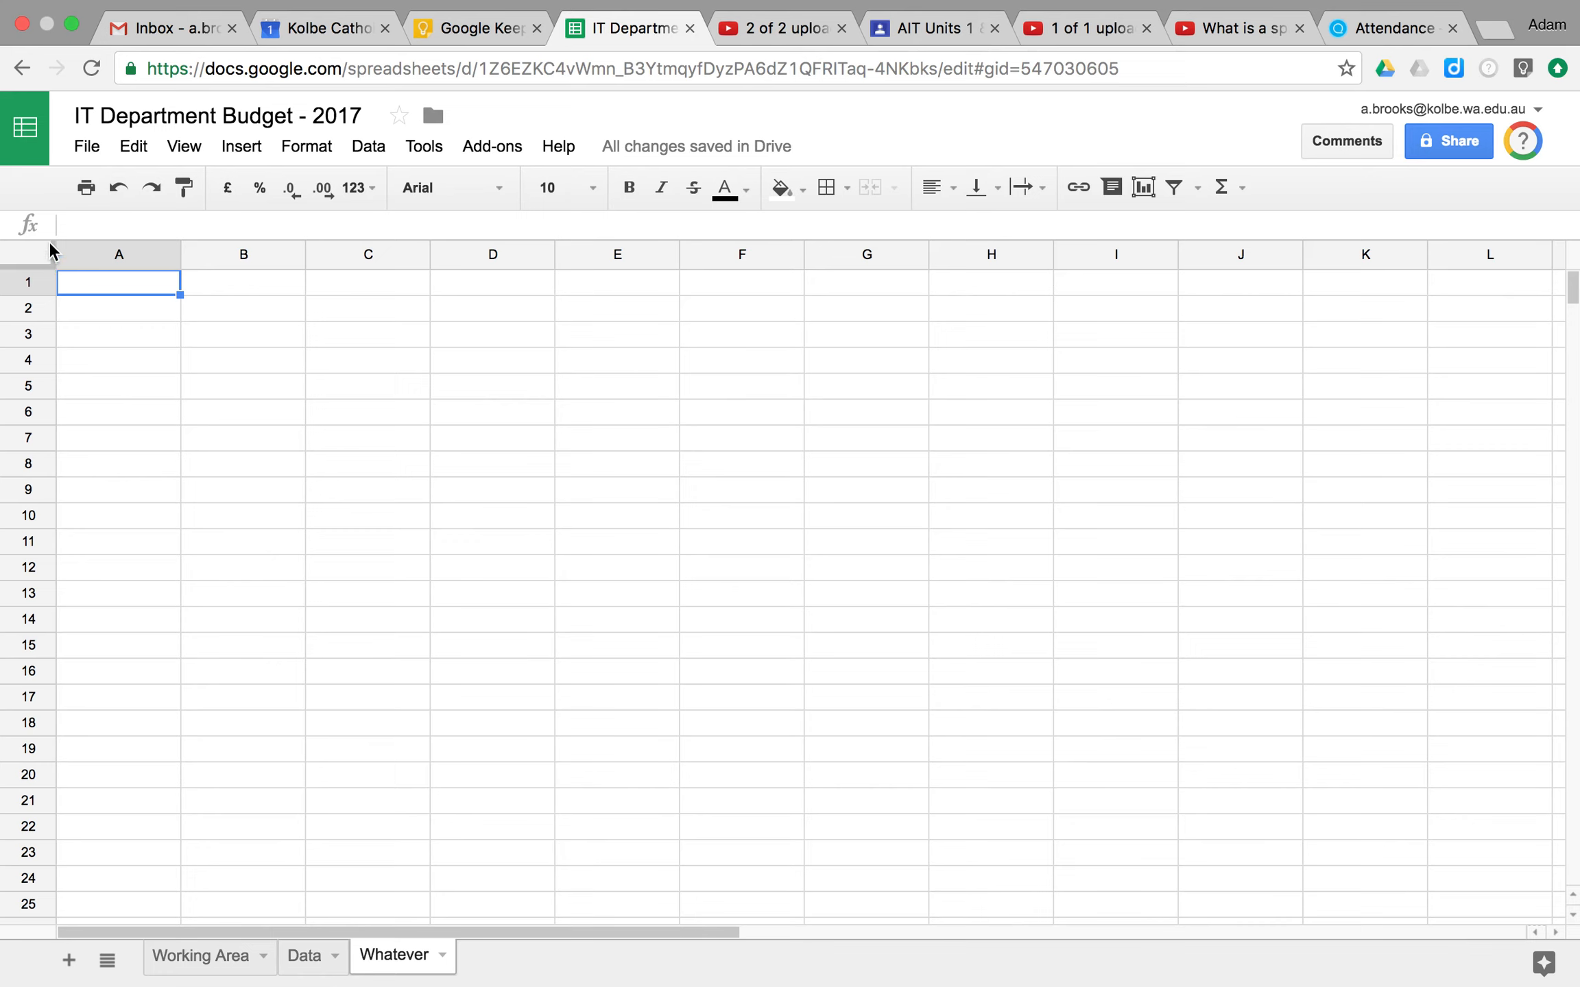
# - Show the empty formula bar for cell A1, and return to the Working Area sheet to view the formula in B7
pyautogui.click(72, 226)
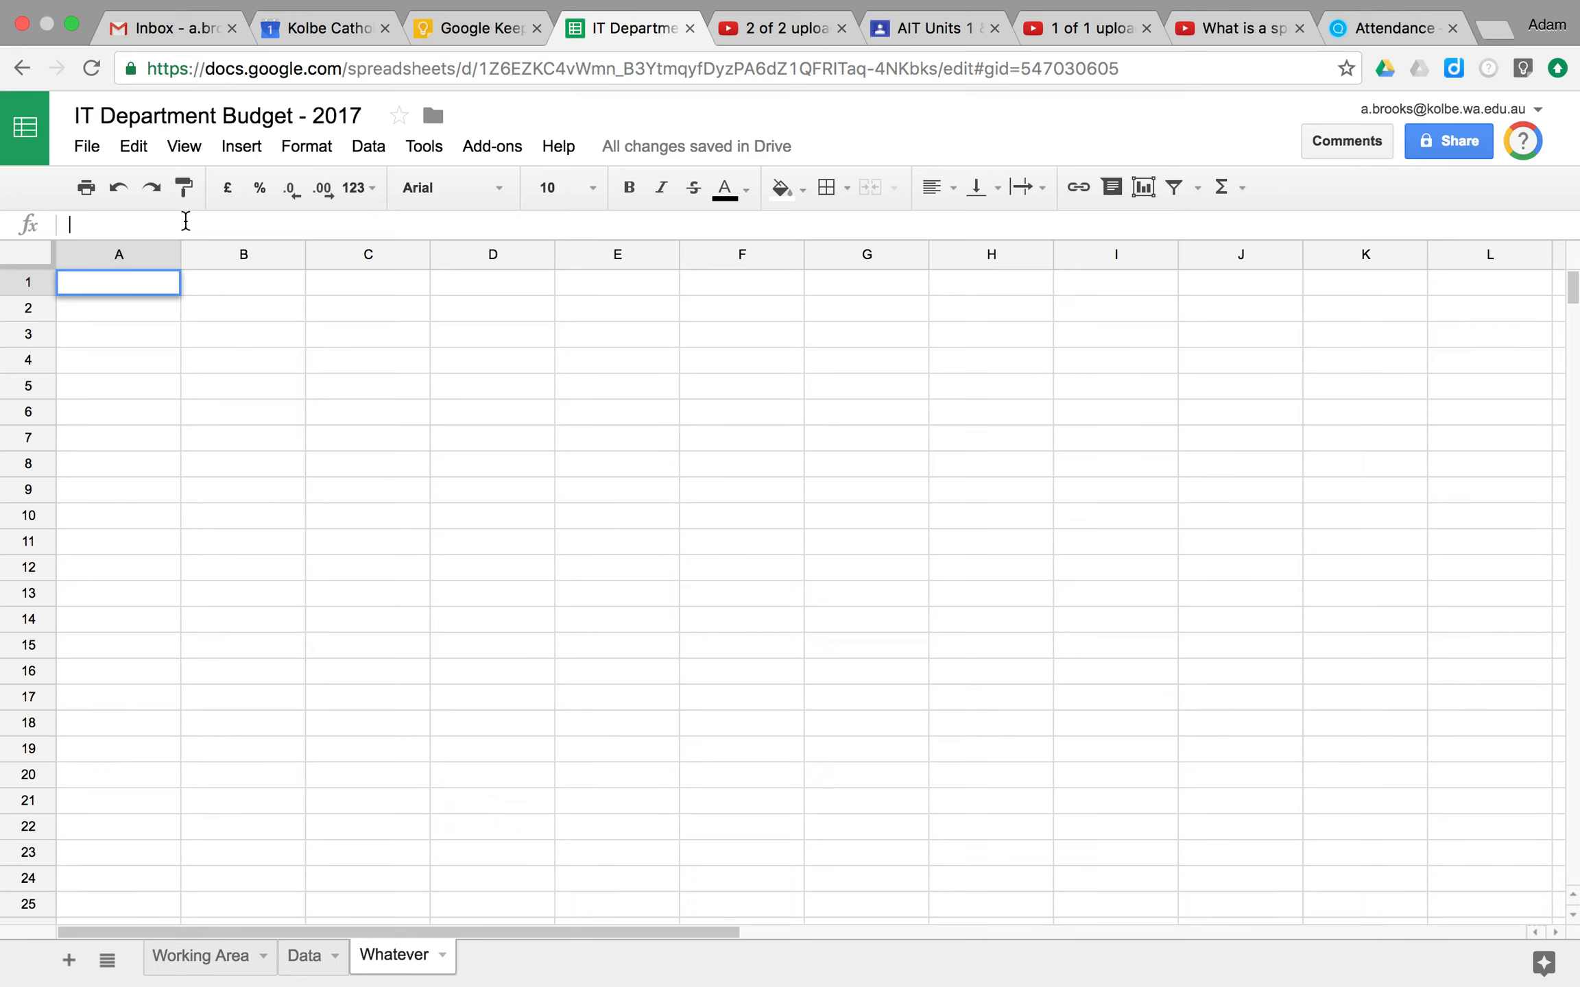
pyautogui.click(213, 960)
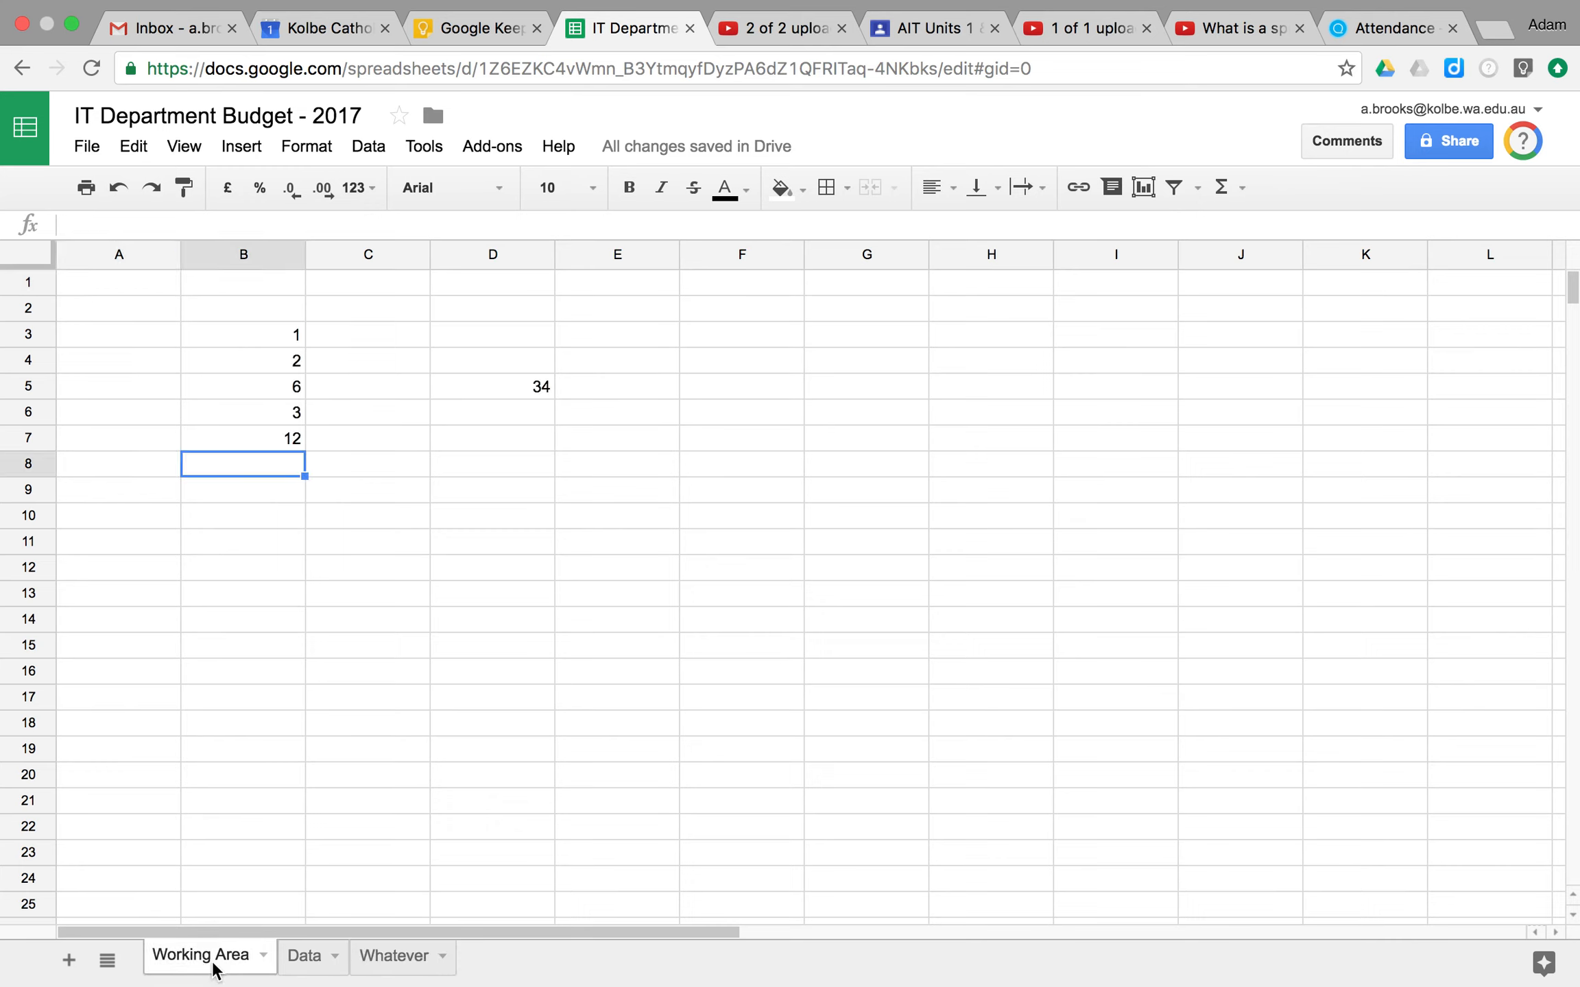
pyautogui.click(258, 439)
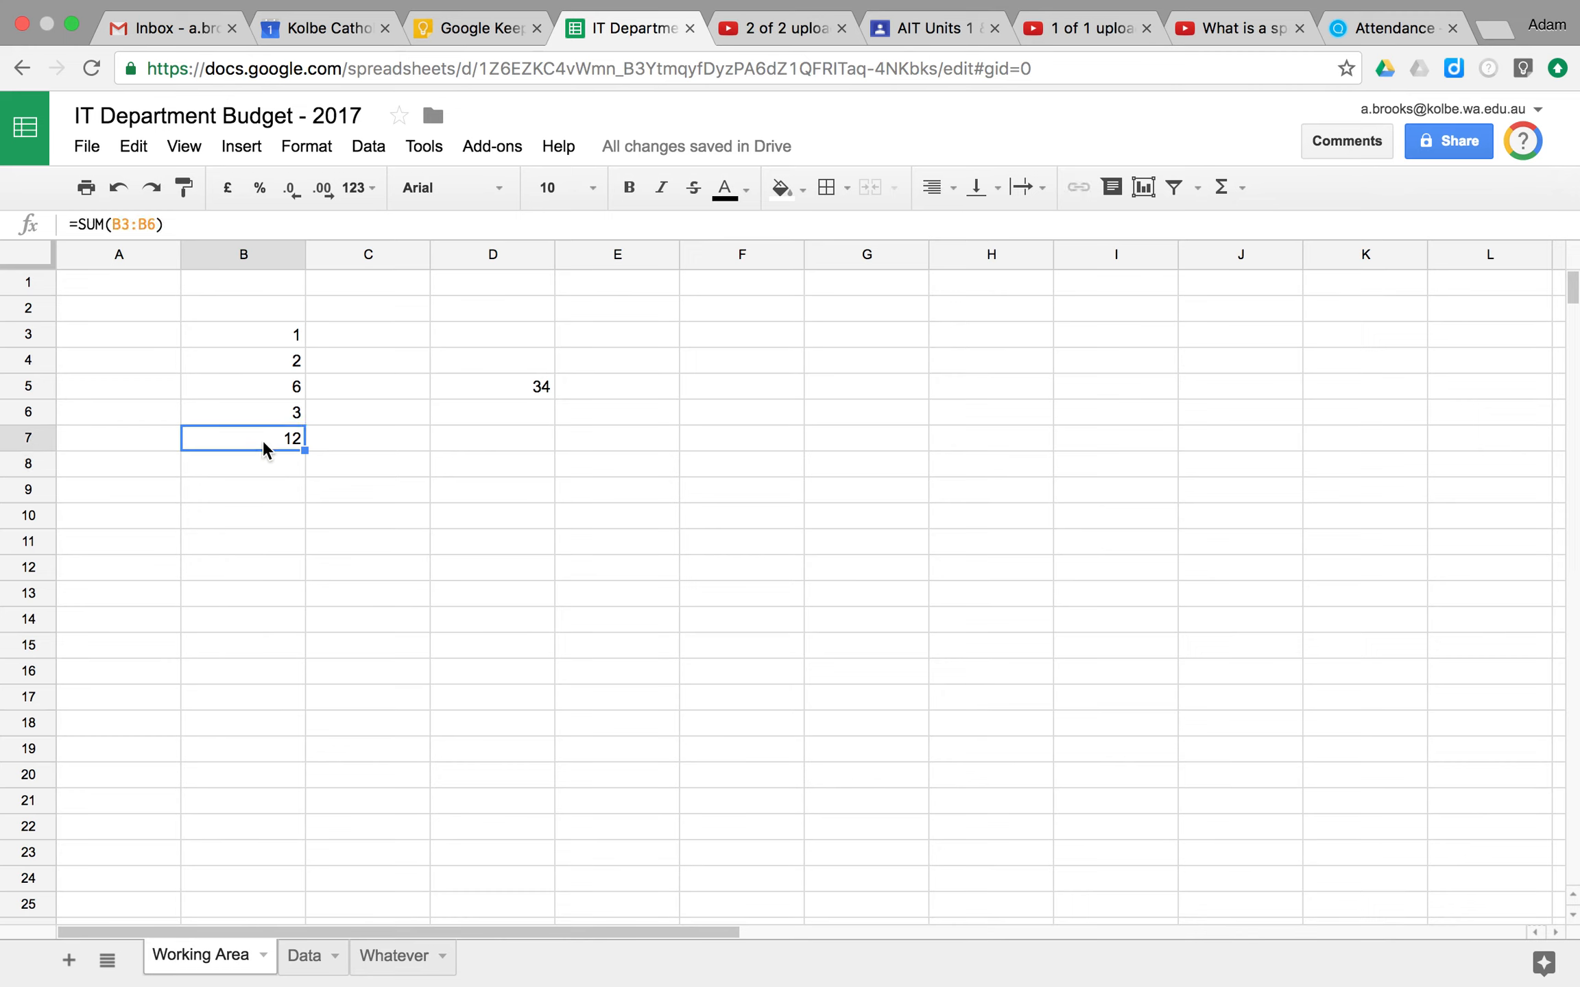